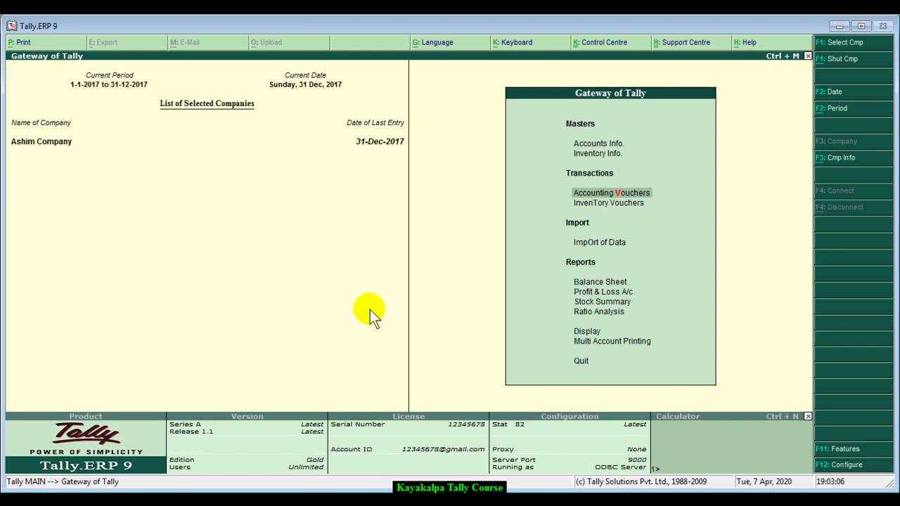
# Start a sales voucher in voucher mode, date it 2-Jan-2017 and leave the reference blank.
pyautogui.press('Return')
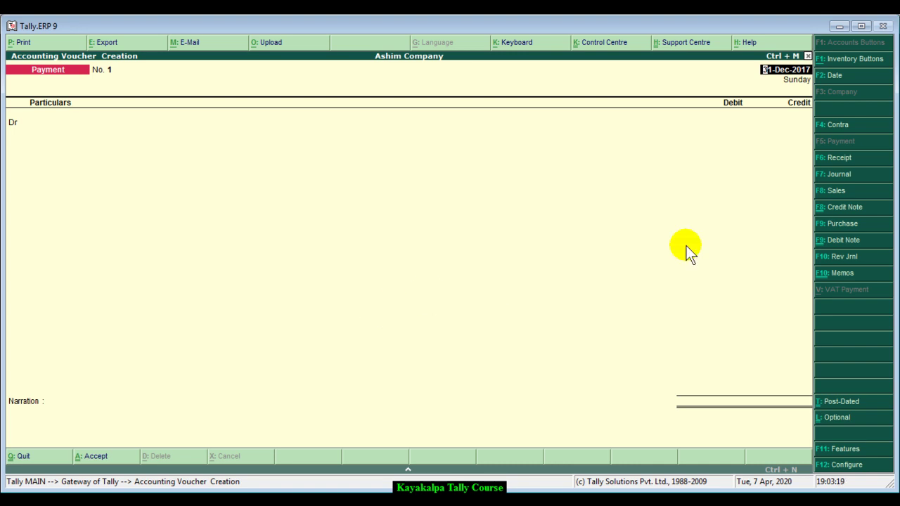
pyautogui.click(851, 198)
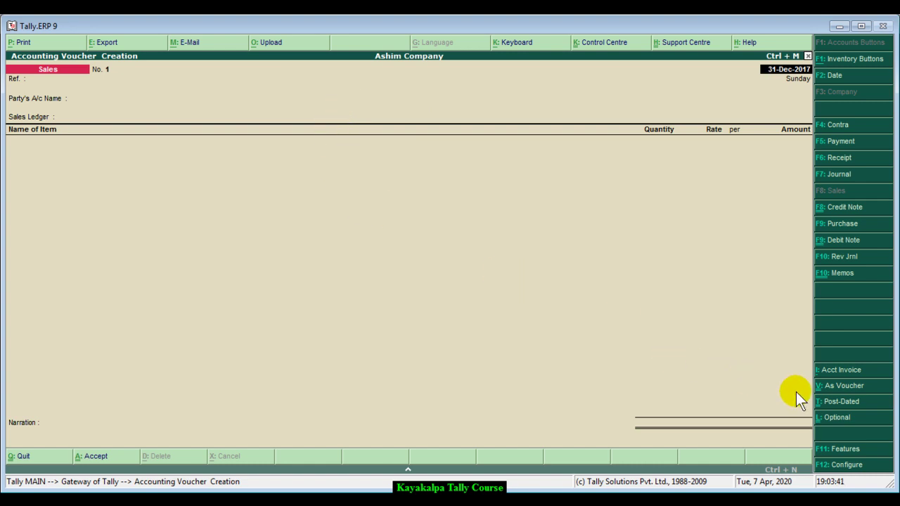
pyautogui.click(853, 386)
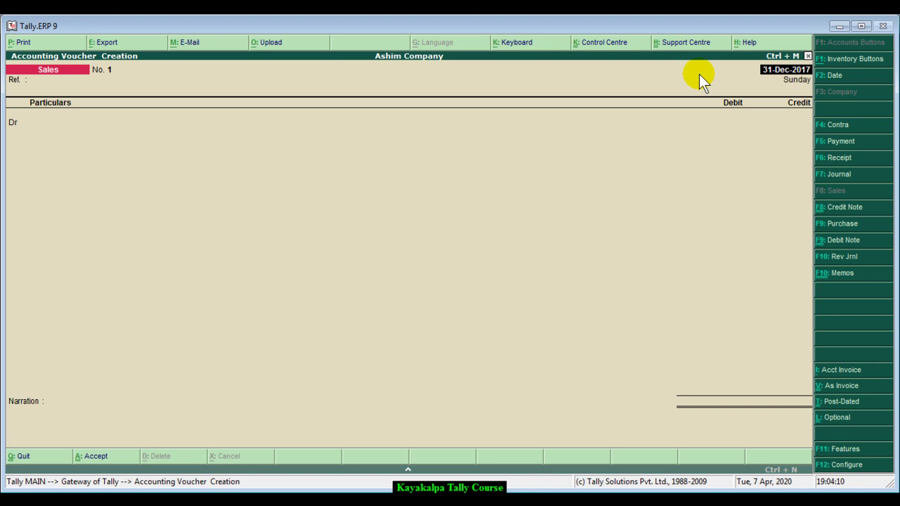
pyautogui.write('2 1 2017')
pyautogui.press('Return')
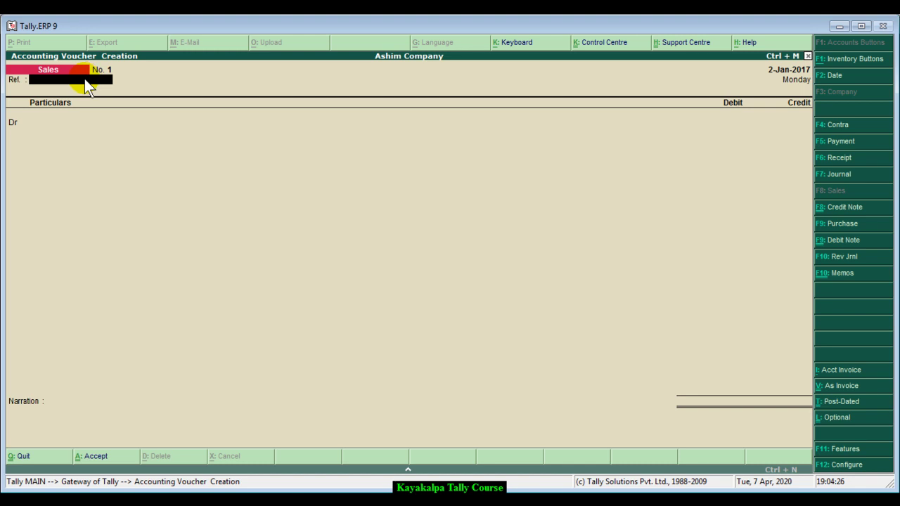
pyautogui.press('Return')
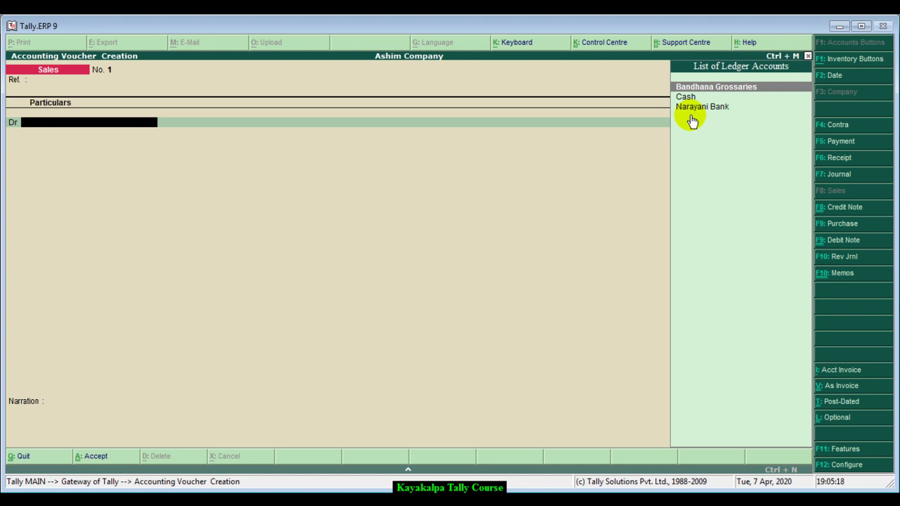
# Start a new ledger named Indreni Stores for the debit line and place it under Sundry Debtors.
pyautogui.hotkey('alt', 'c')
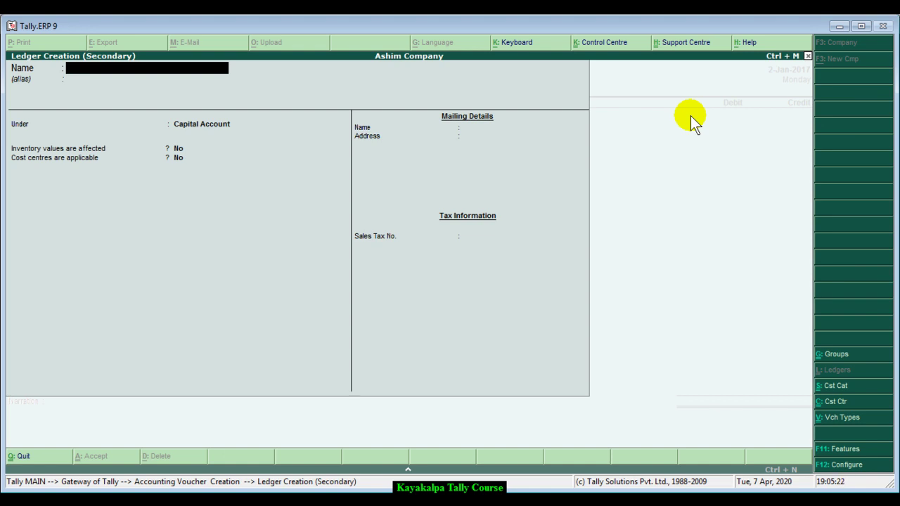
pyautogui.write('Indreni Stores')
pyautogui.press('Return')
pyautogui.press('Return')
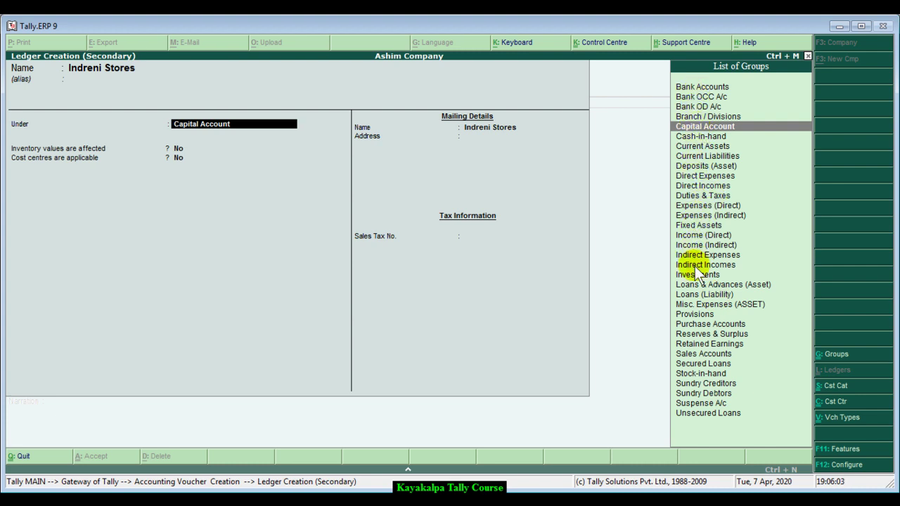
pyautogui.click(702, 395)
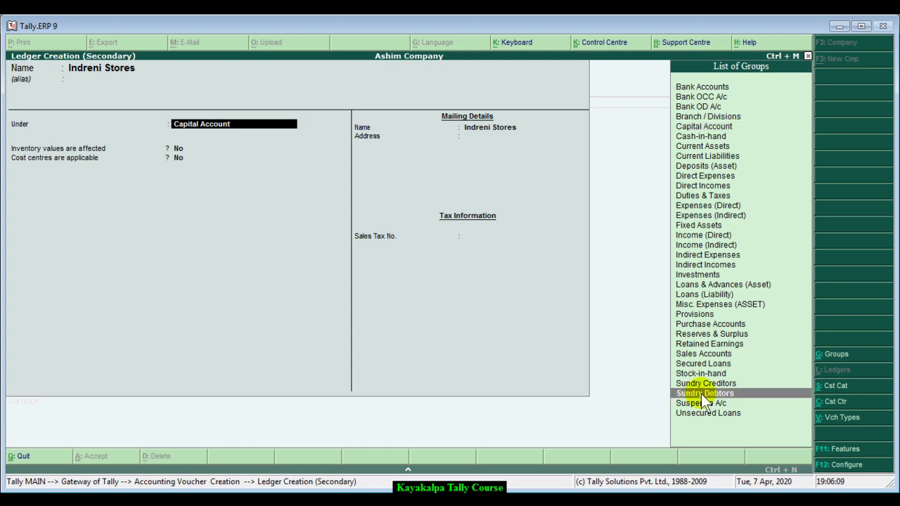
pyautogui.click(702, 395)
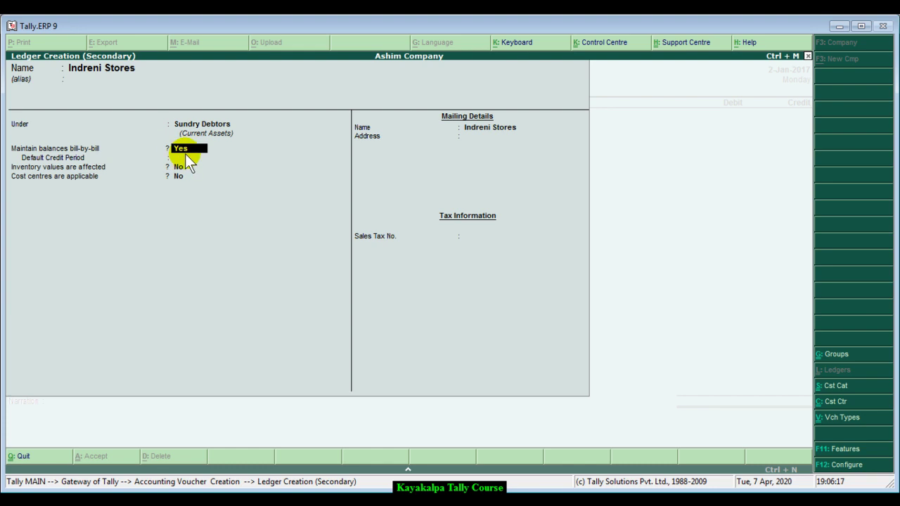
# Set bill-by-bill balances to No for the Indreni Stores ledger, keep the remaining defaults and save it.
pyautogui.write('n')
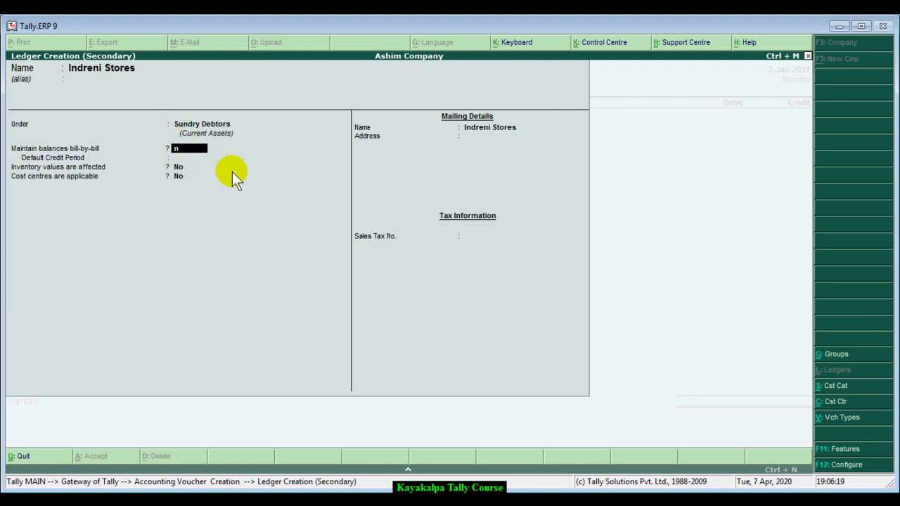
pyautogui.press('Return')
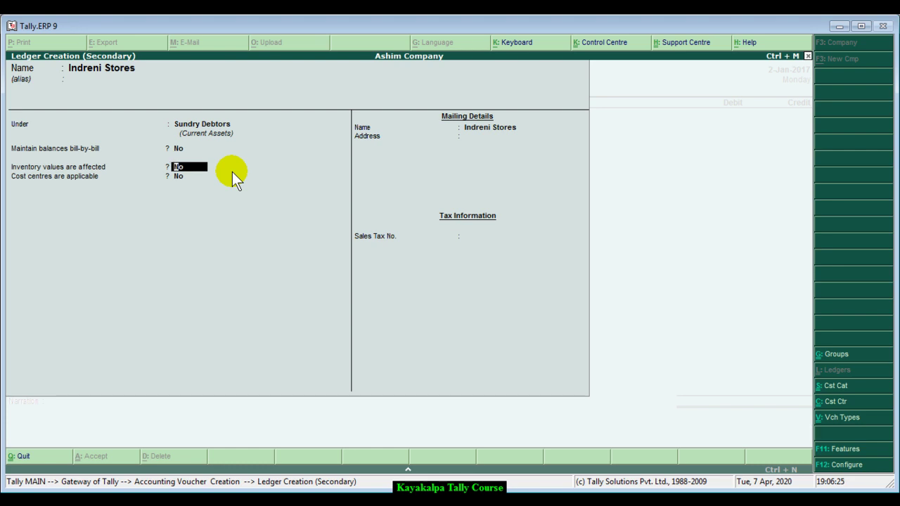
pyautogui.press('Return')
pyautogui.press('Return')
pyautogui.press('Return')
pyautogui.press('Return')
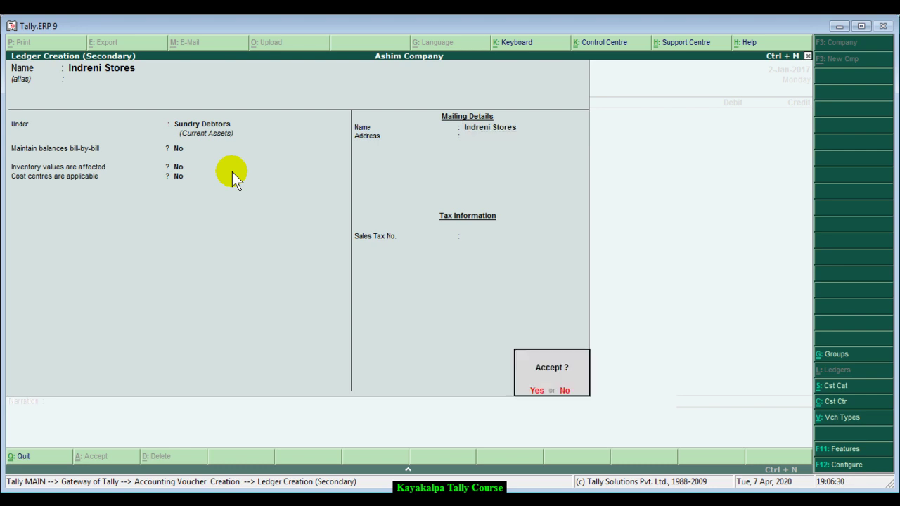
pyautogui.press('Return')
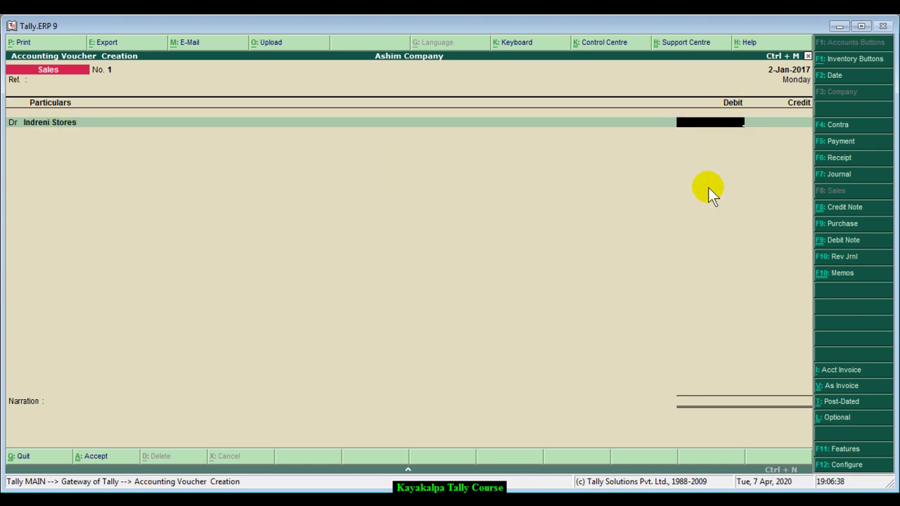
# Debit Indreni Stores with 30,000 in the sales voucher.
pyautogui.write('30')
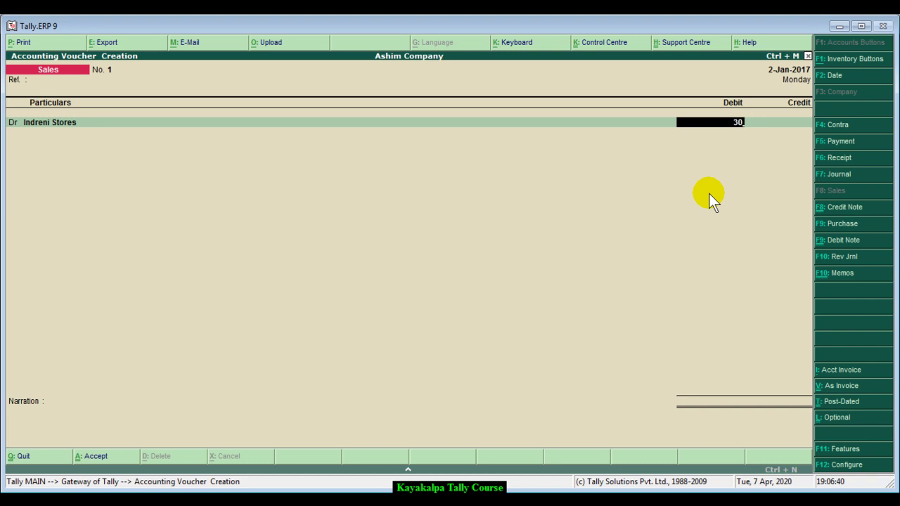
pyautogui.write('.000')
pyautogui.press('Return')
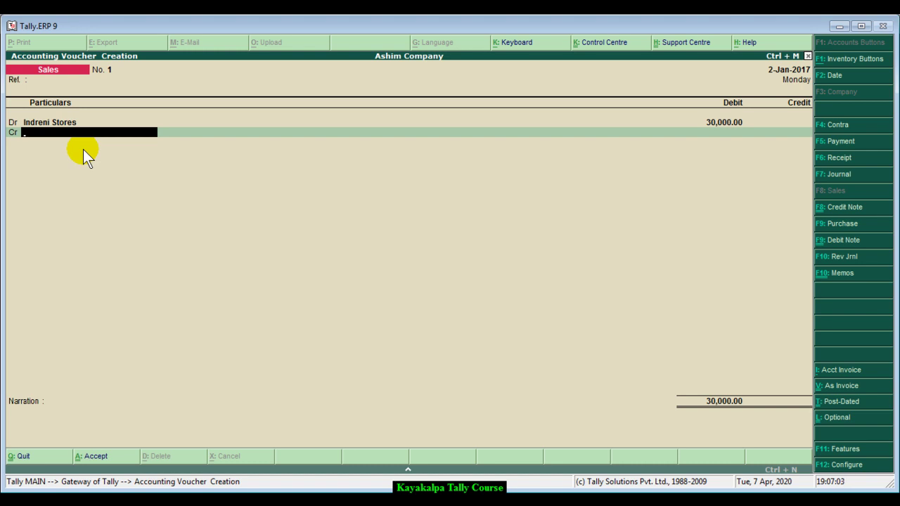
# Start a new ledger named Sales for the credit line and place it under Sales Accounts.
pyautogui.hotkey('alt', 'c')
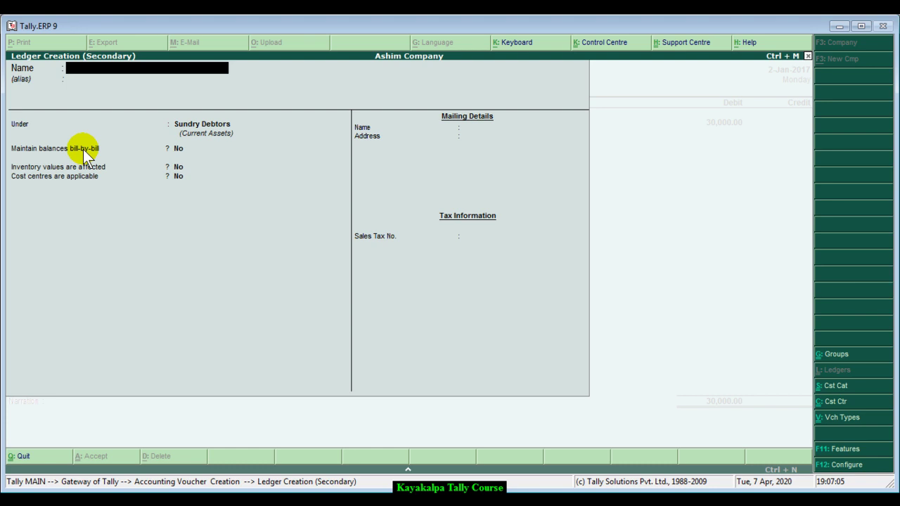
pyautogui.write('Sales')
pyautogui.press('Return')
pyautogui.press('Return')
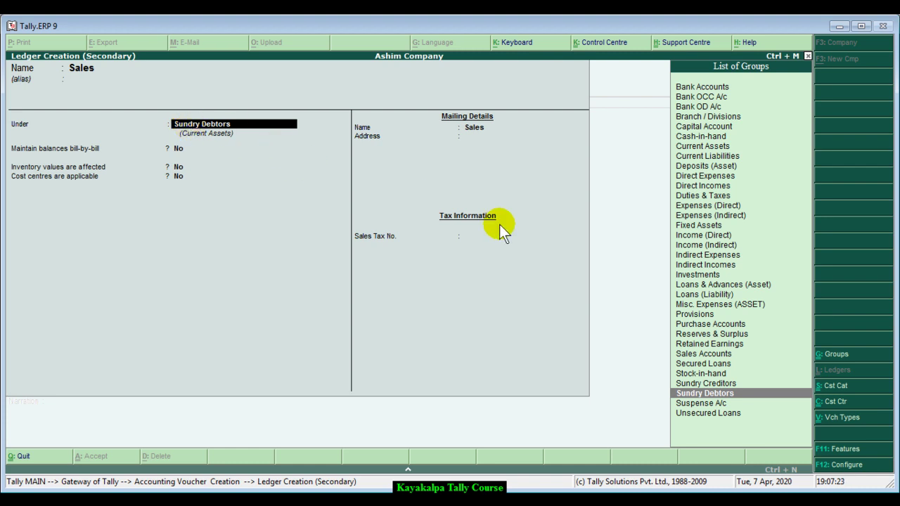
pyautogui.click(703, 355)
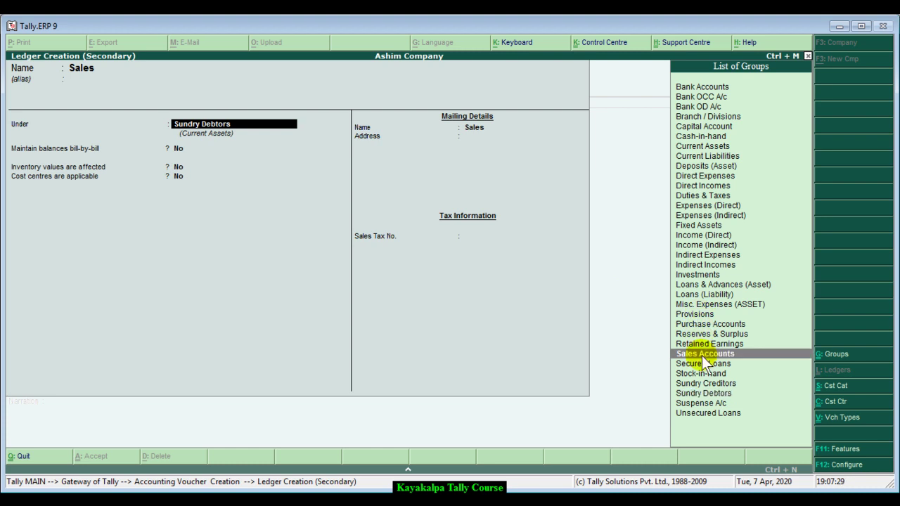
pyautogui.click(703, 355)
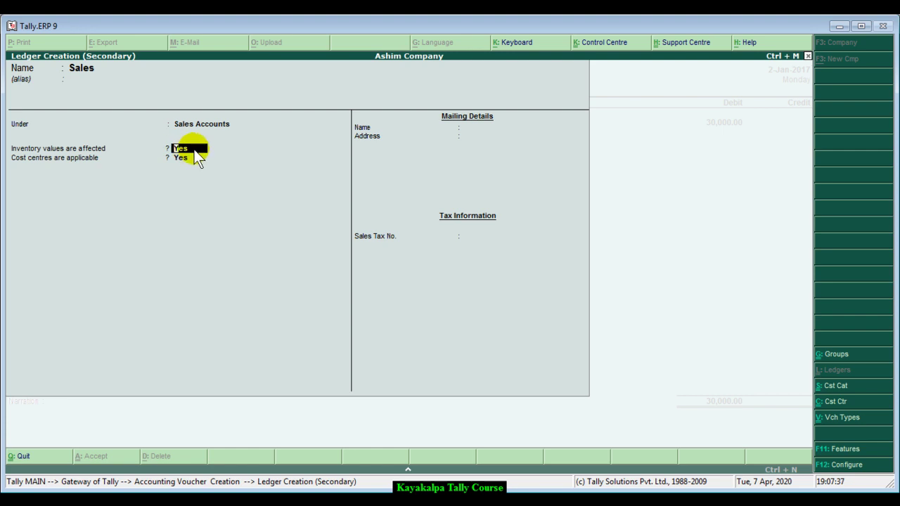
# Set inventory values affected and cost centres applicable to No for the Sales ledger, and save it.
pyautogui.write('n')
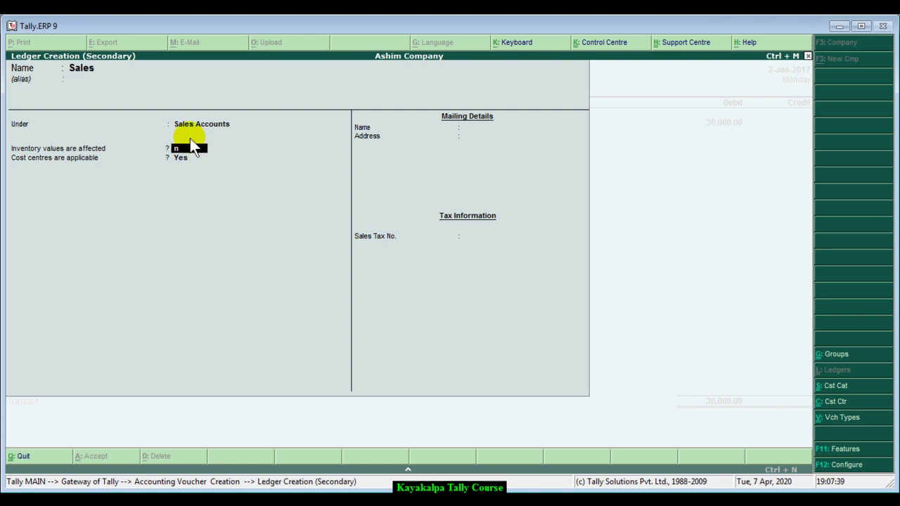
pyautogui.press('Return')
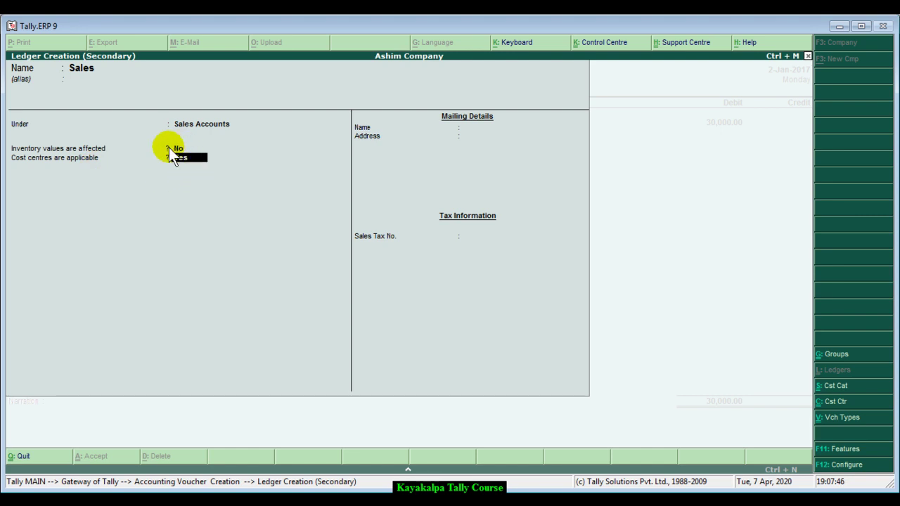
pyautogui.write('n')
pyautogui.press('Return')
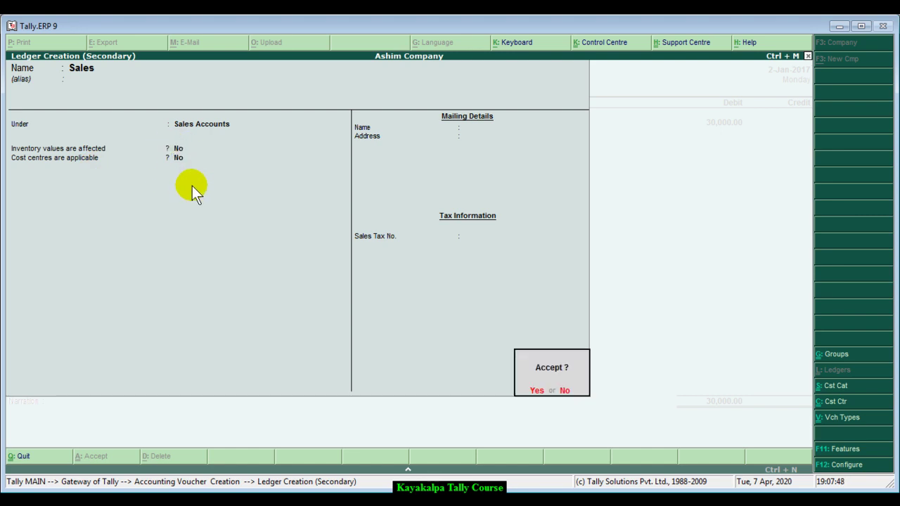
pyautogui.press('Return')
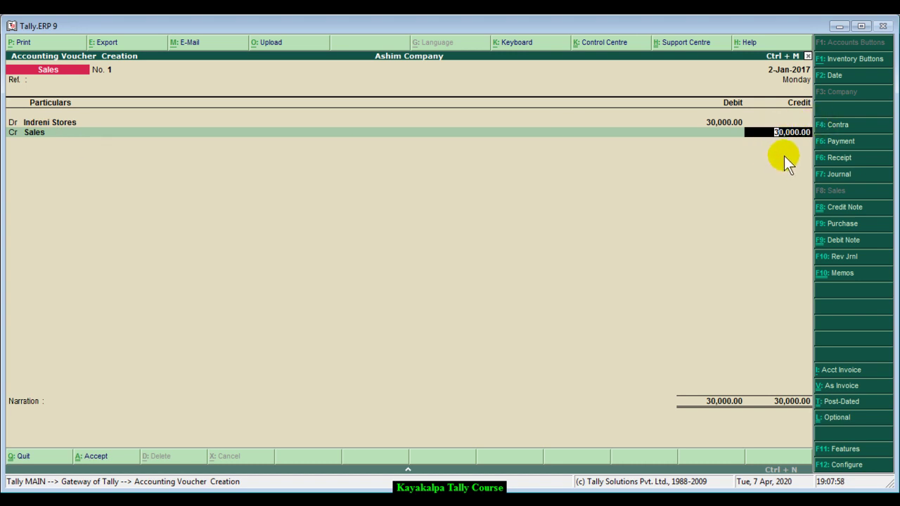
# Credit Sales with 30,000 and save the voucher with the narration "Being goods sold on credit.".
pyautogui.press('Return')
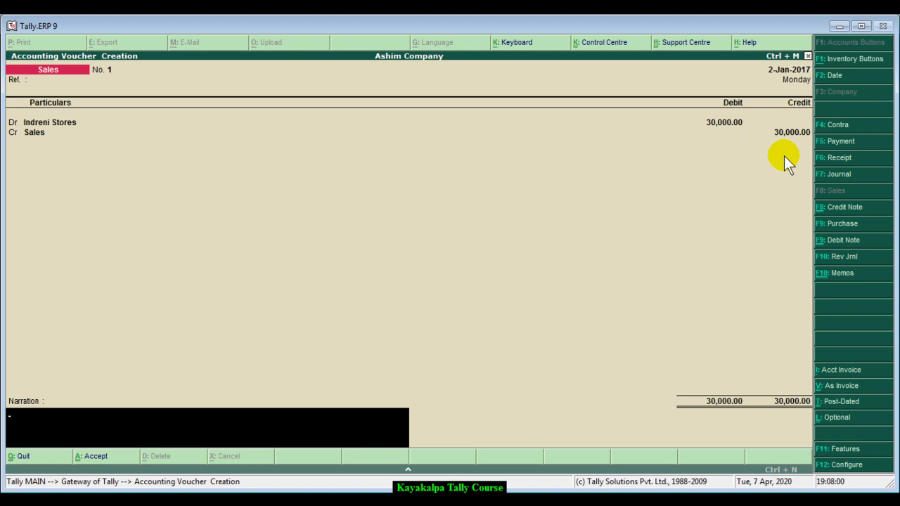
pyautogui.write('Being goods os')
pyautogui.press('BackSpace')
pyautogui.press('BackSpace')
pyautogui.write('sold on')
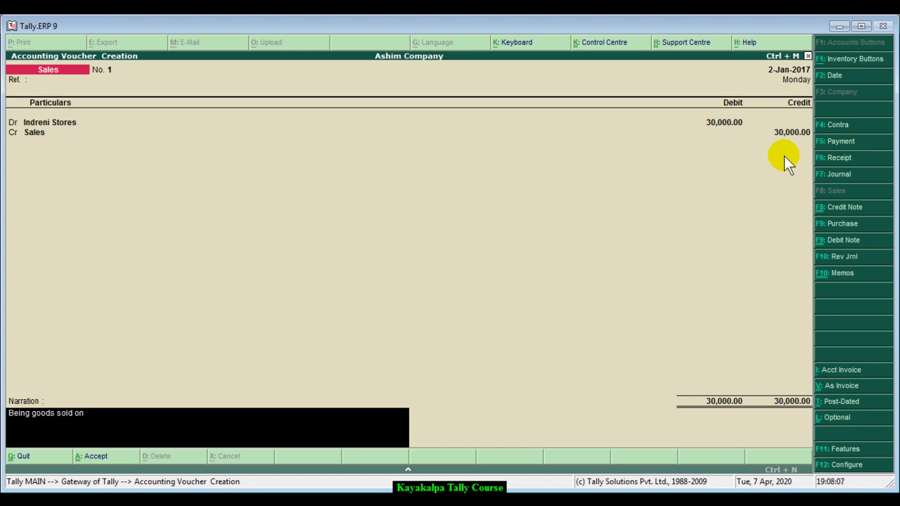
pyautogui.write(' credit.')
pyautogui.press('Return')
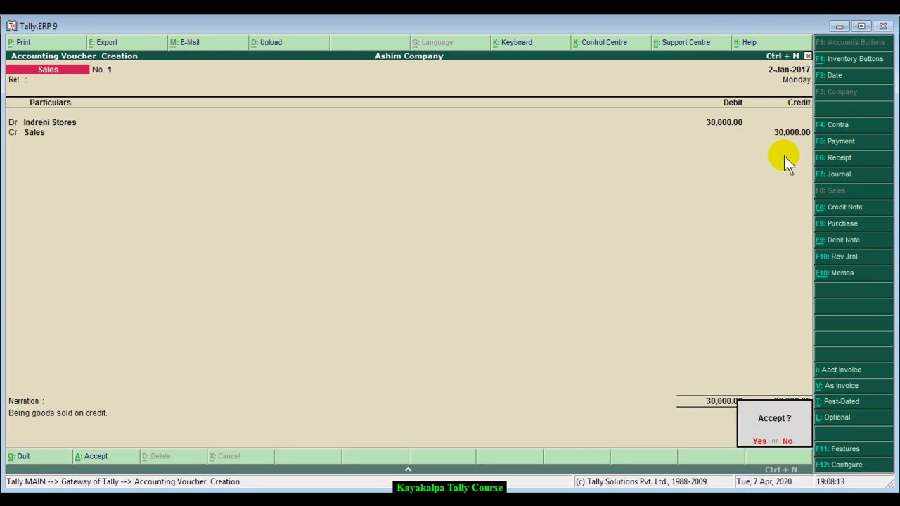
pyautogui.press('Return')
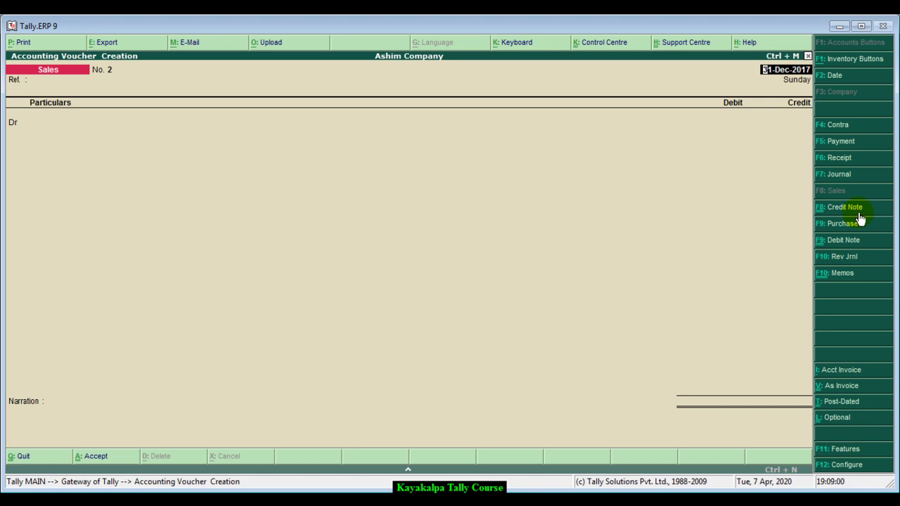
# Check the Use Debit/Credit Notes setting in the company's accounting features and accept the features without changes.
pyautogui.click(851, 452)
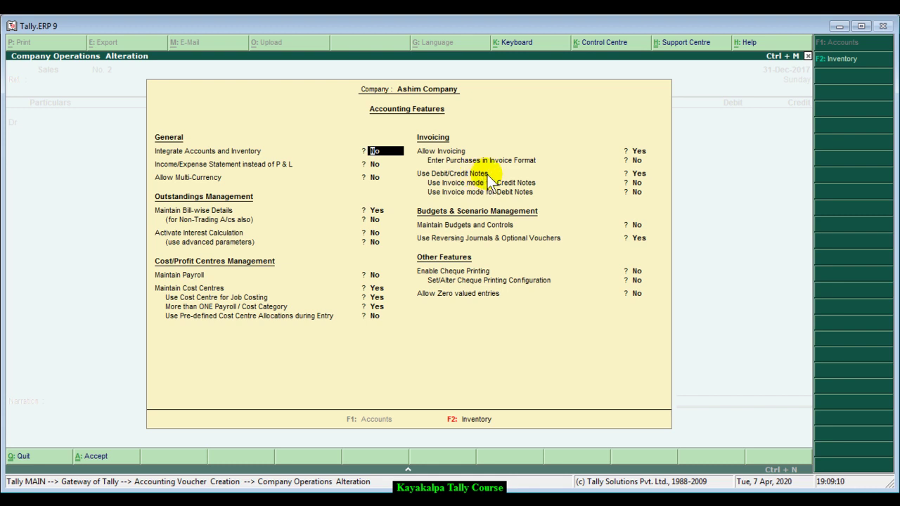
pyautogui.click(640, 179)
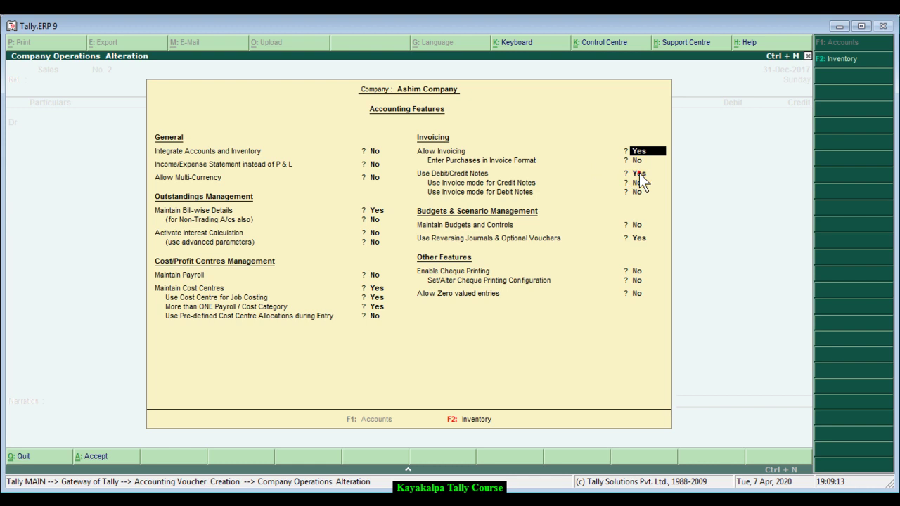
pyautogui.press('Return')
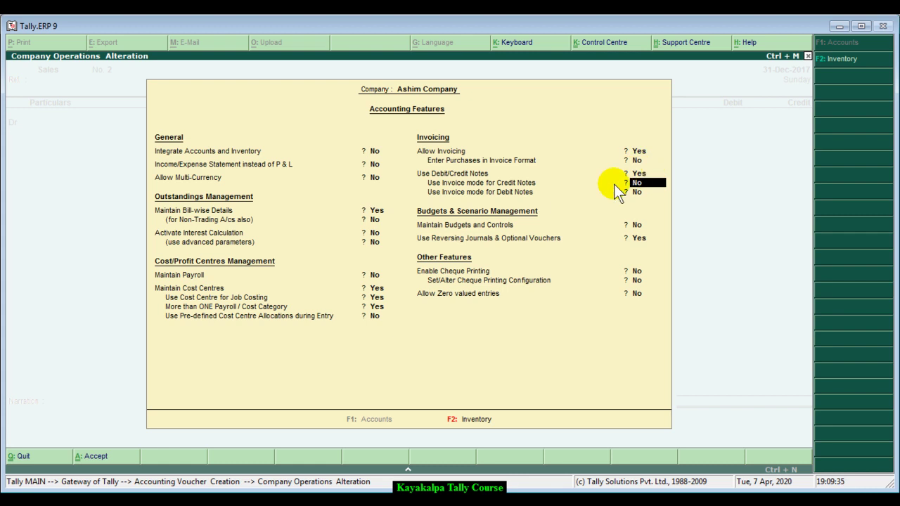
pyautogui.press('Return')
pyautogui.press('Return')
pyautogui.press('Return')
pyautogui.press('Return')
pyautogui.press('Return')
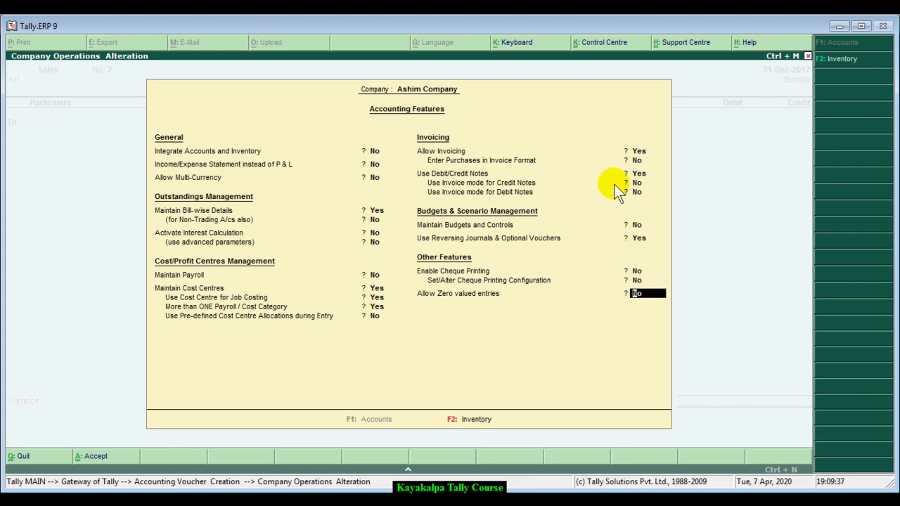
pyautogui.press('Return')
pyautogui.press('Return')
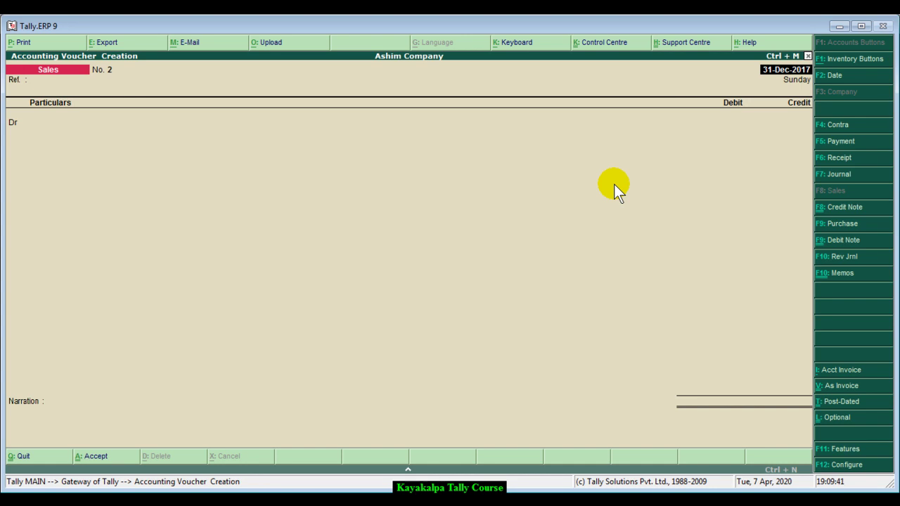
# Start a credit note voucher, date it 4-Jan-2017 and leave the reference blank.
pyautogui.click(849, 211)
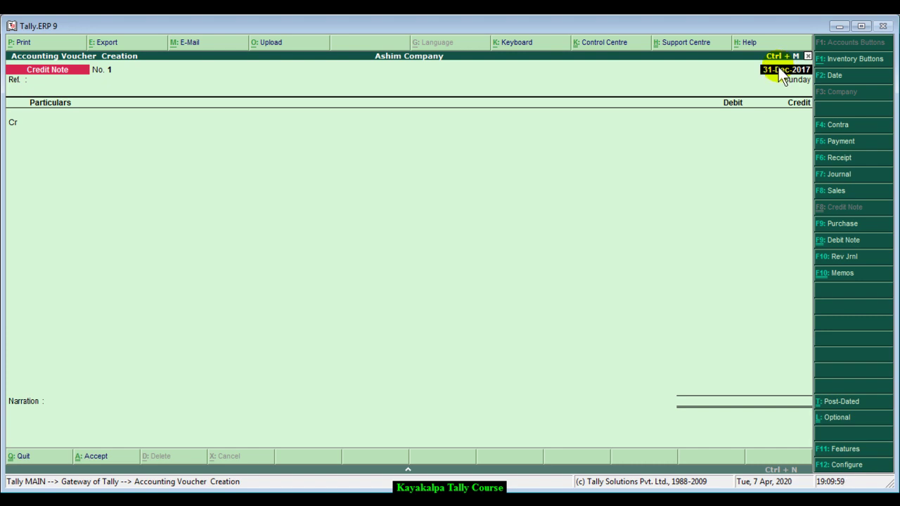
pyautogui.write('4 1 2017')
pyautogui.press('Return')
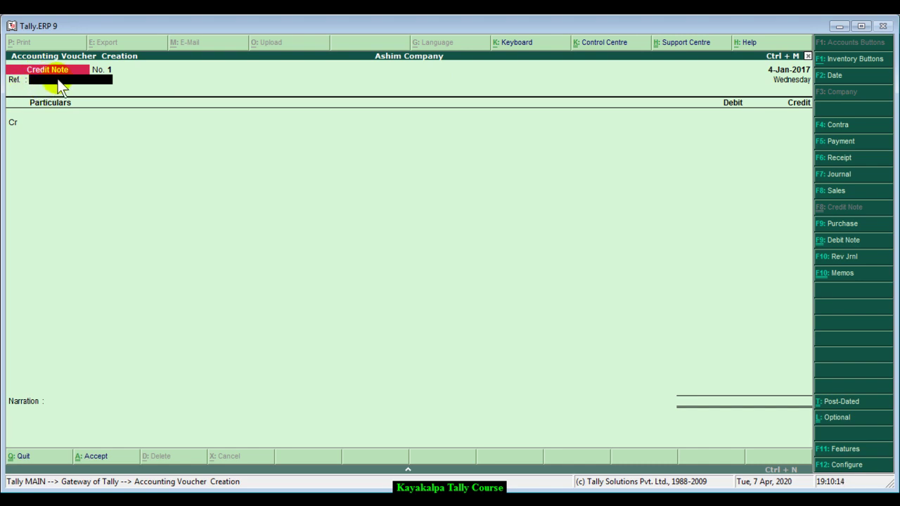
pyautogui.press('Return')
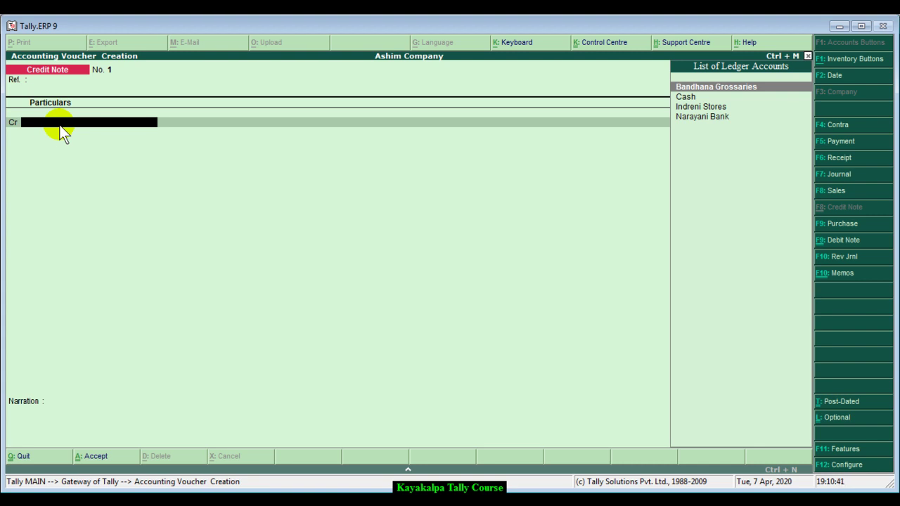
# Credit Indreni Stores with 1,800 in the credit note.
pyautogui.click(698, 110)
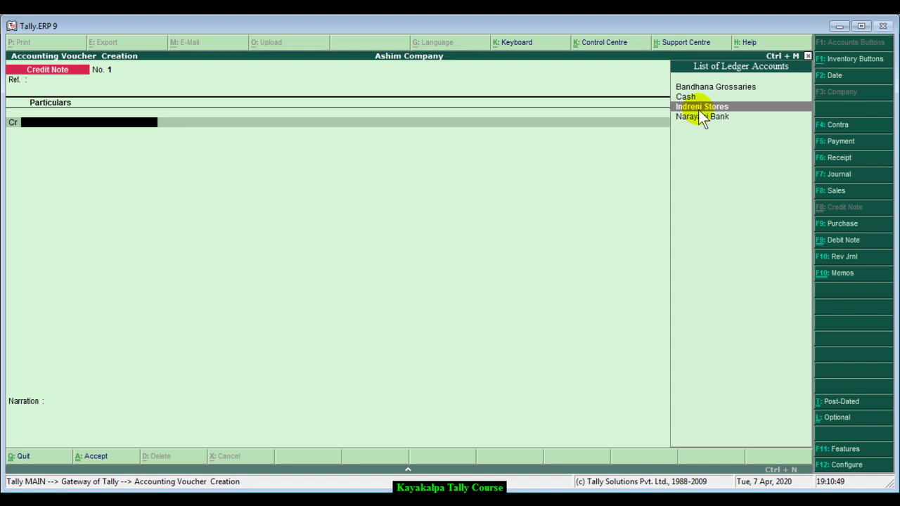
pyautogui.press('Return')
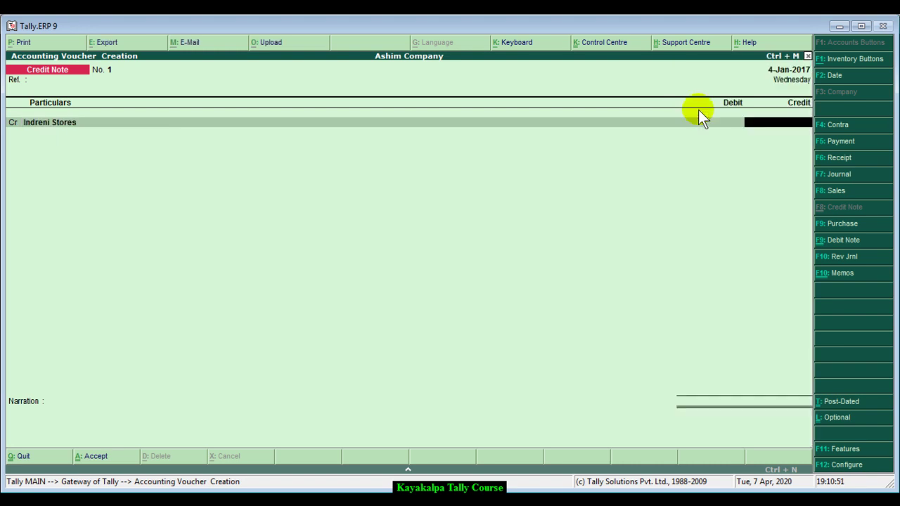
pyautogui.write('1800')
pyautogui.press('Return')
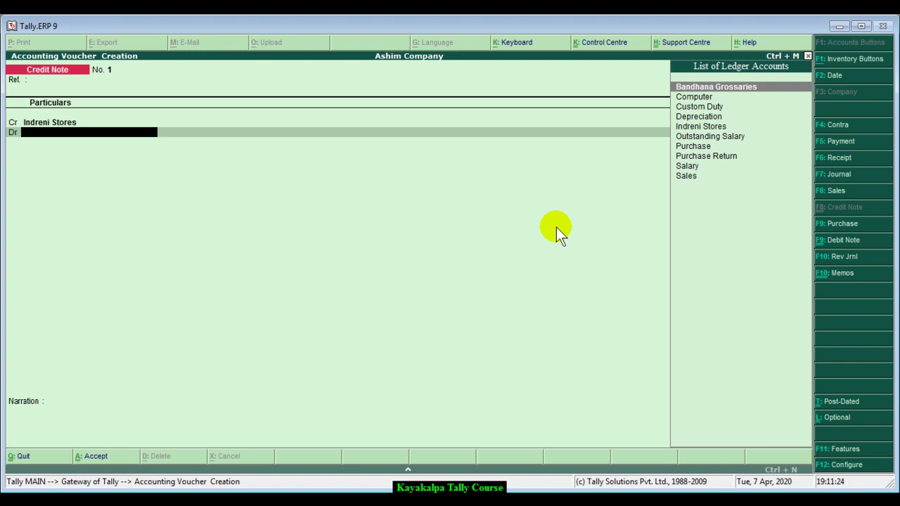
# Create a Sales Return ledger under Sales Accounts for the debit line, with inventory values affected and cost centres applicable left at No.
pyautogui.hotkey('alt', 'c')
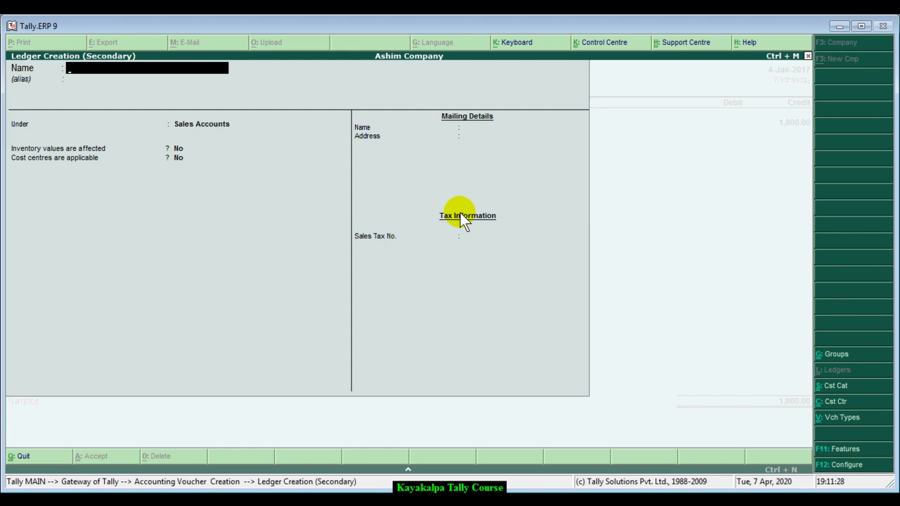
pyautogui.write('Sales Return')
pyautogui.press('Return')
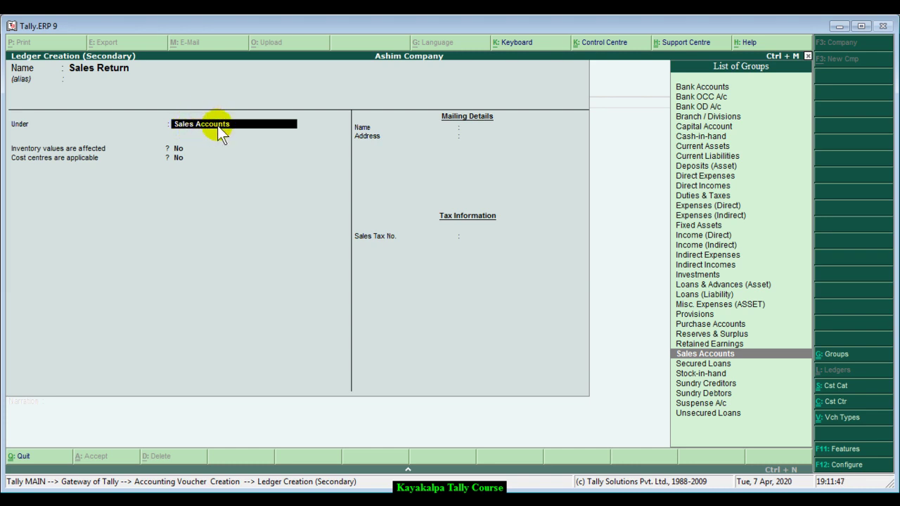
pyautogui.press('Return')
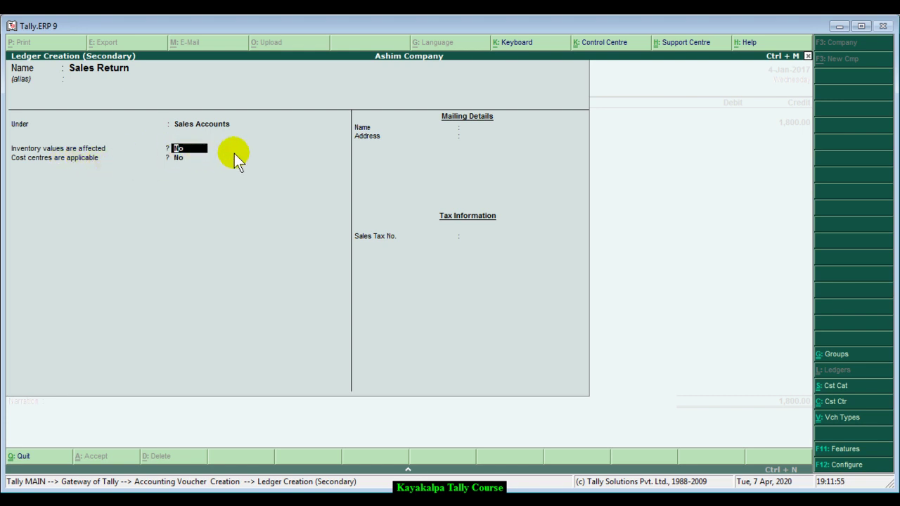
pyautogui.press('Return')
pyautogui.press('Return')
pyautogui.press('Return')
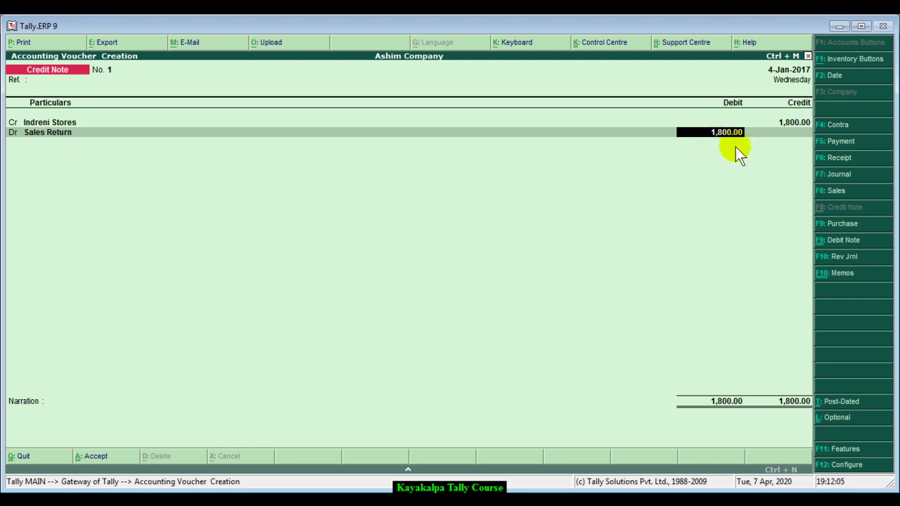
# Debit Sales Return with 1,800 and save the credit note with the narration "being goods returned inward.".
pyautogui.press('Return')
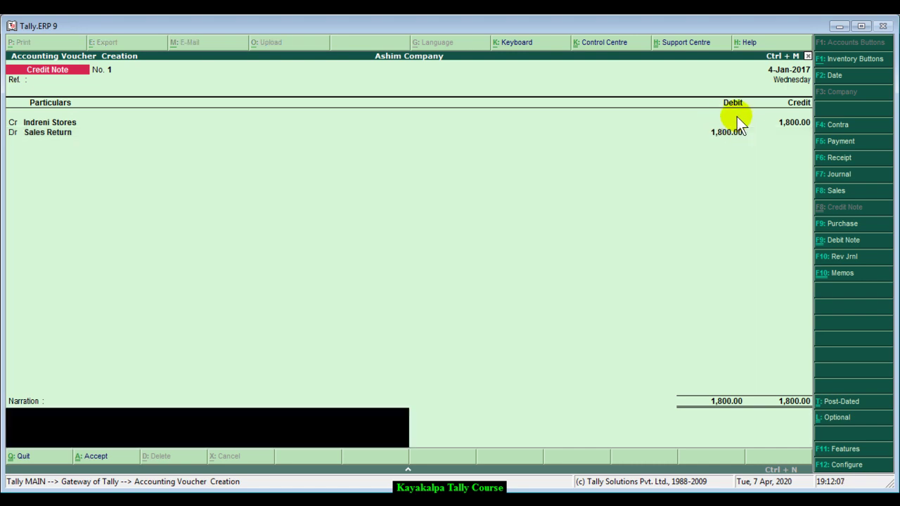
pyautogui.write('being goods returned by in')
pyautogui.press('BackSpace')
pyautogui.press('BackSpace')
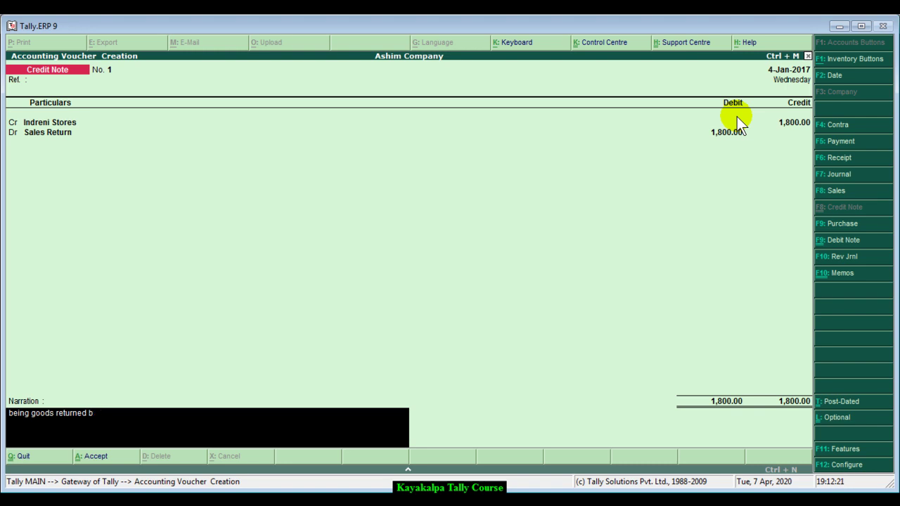
pyautogui.press('BackSpace')
pyautogui.write('inware')
pyautogui.press('BackSpace')
pyautogui.write('d.')
pyautogui.press('Return')
pyautogui.press('y')
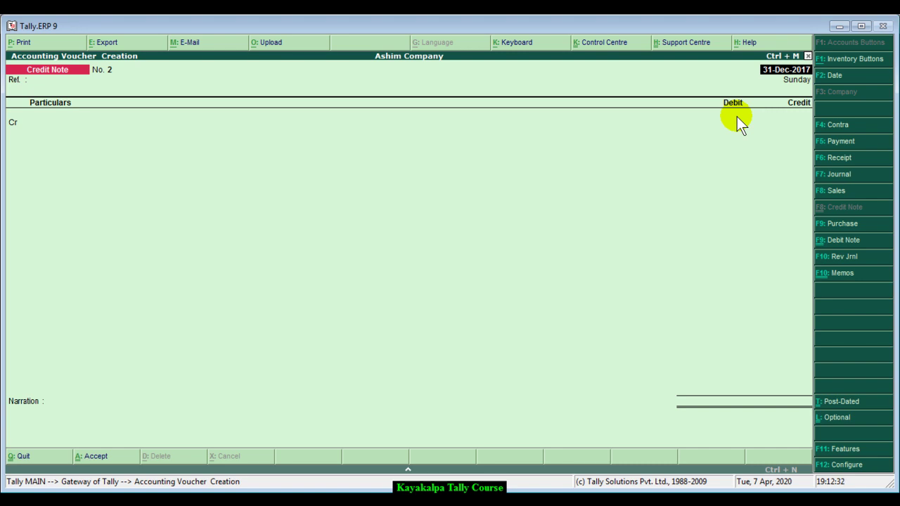